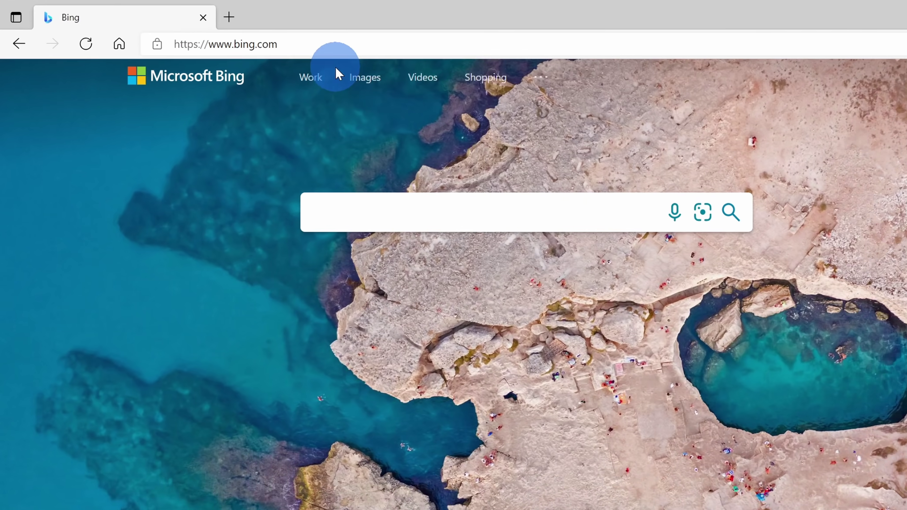
Step: Load the hidden edge://surf game page in Edge
click(229, 33)
text(edge://surf)
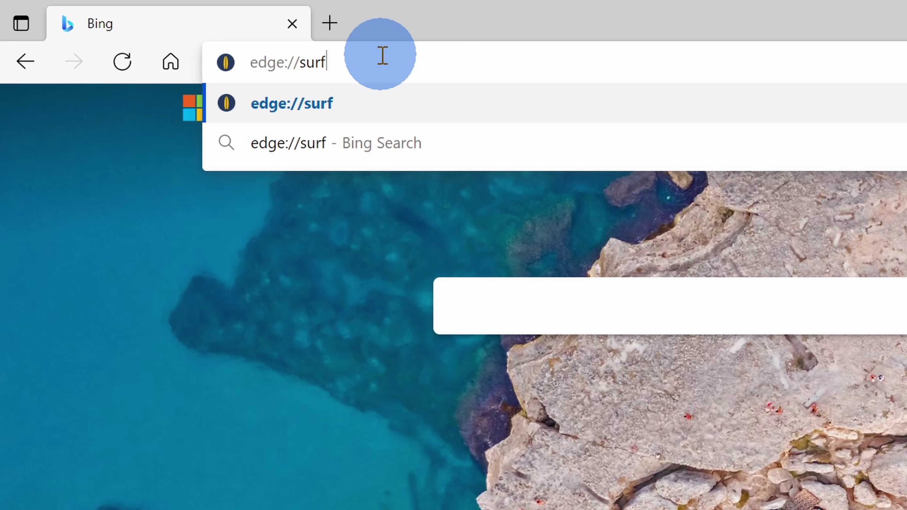
key(Return)
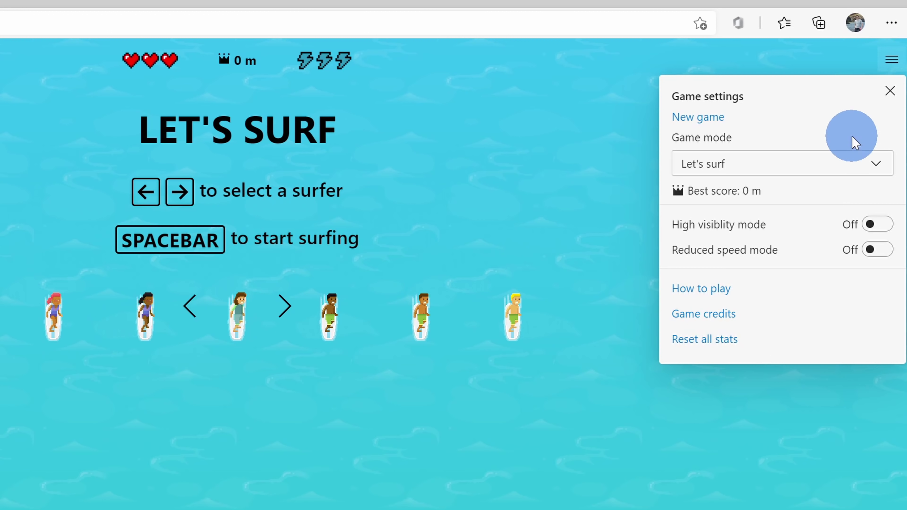
Step: Keep the game mode set to Let's surf in the game settings
click(852, 164)
click(858, 141)
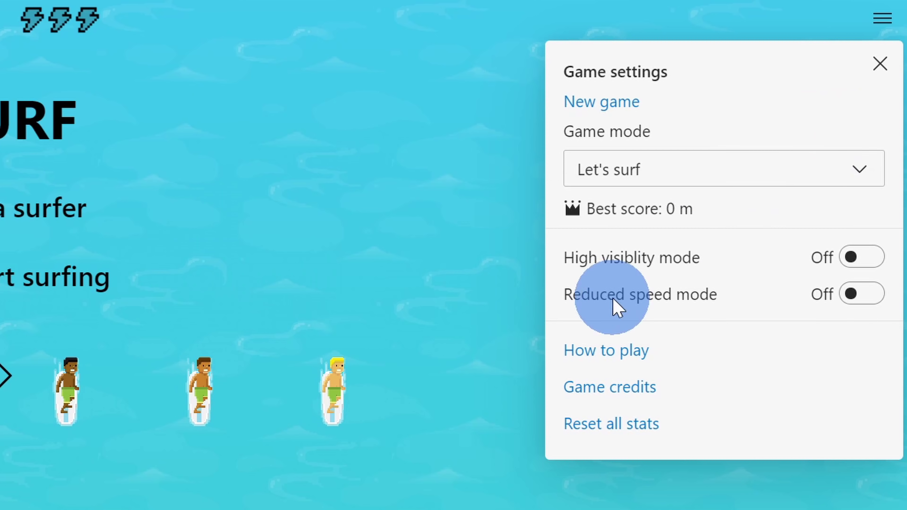
click(878, 68)
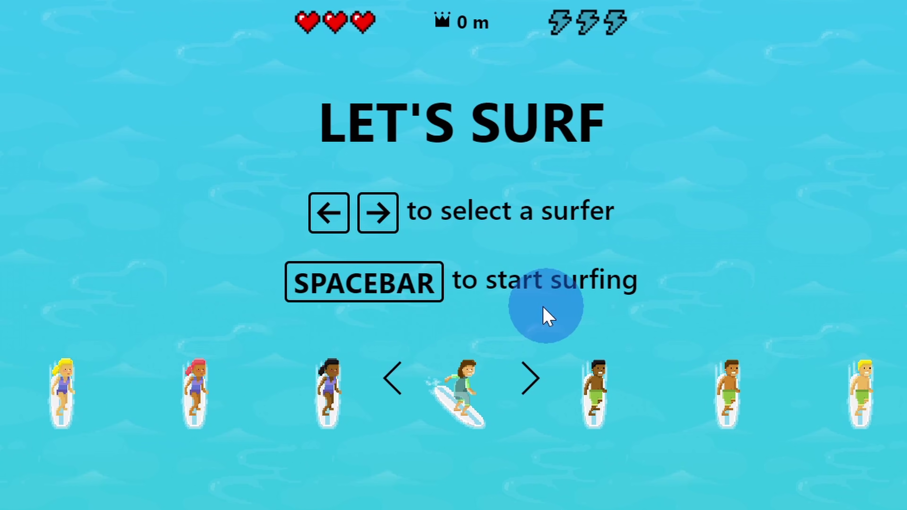
Step: Start the surf run and steer the surfer left and right down the course
key(space)
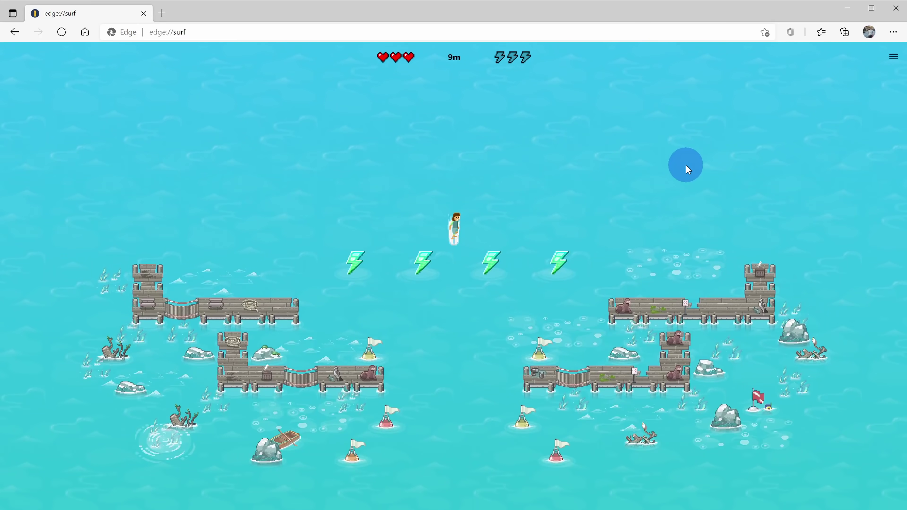
key(Left)
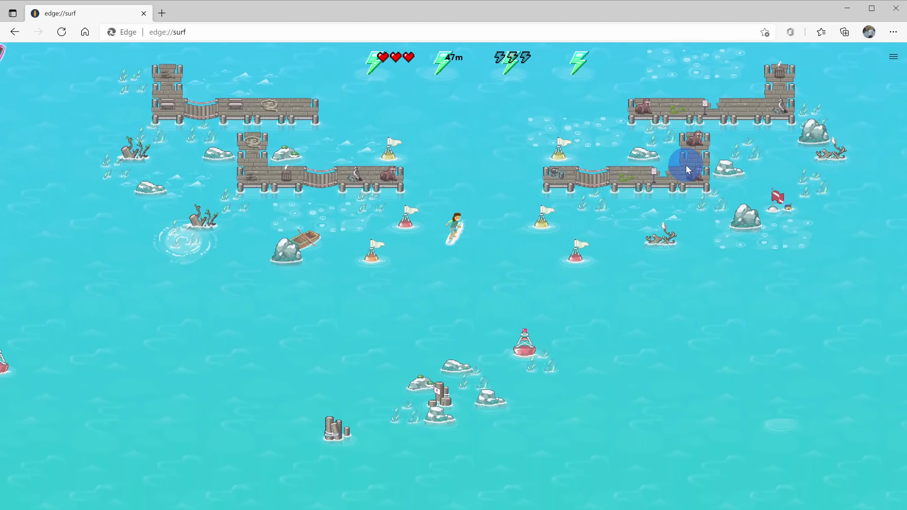
key(Left)
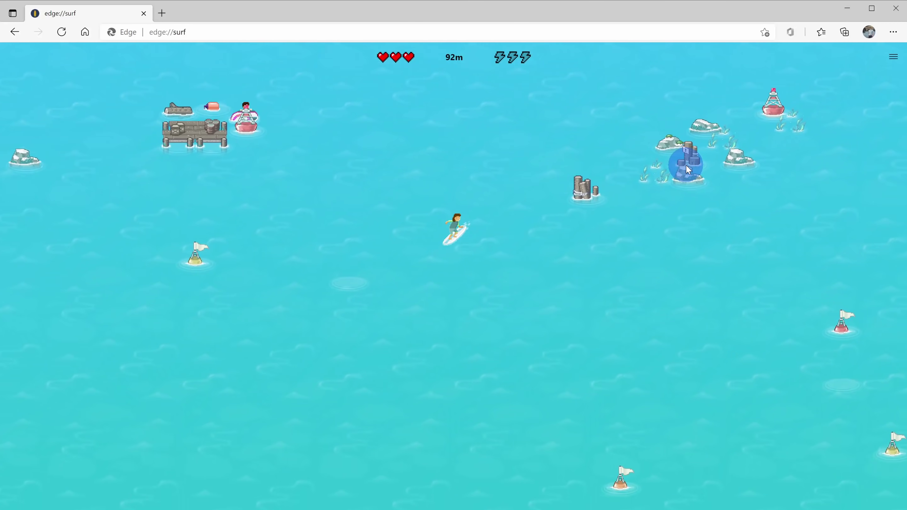
key(Right)
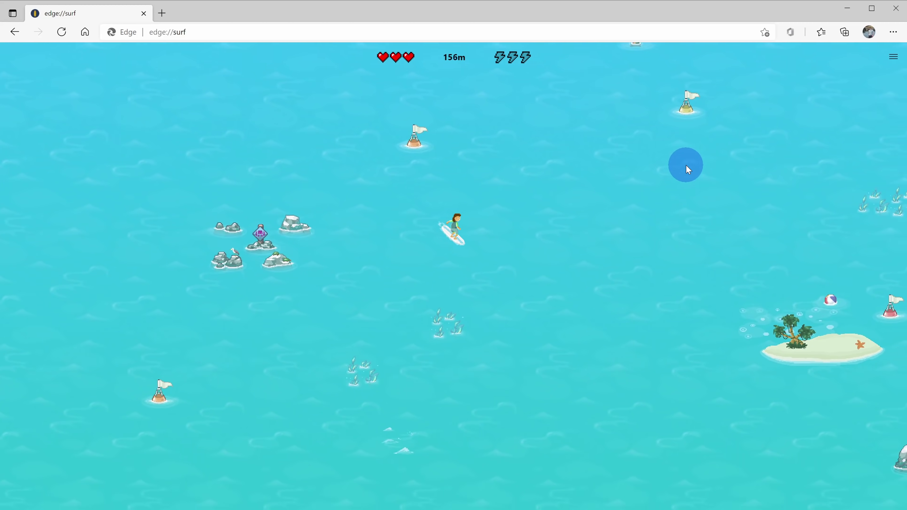
key(Left)
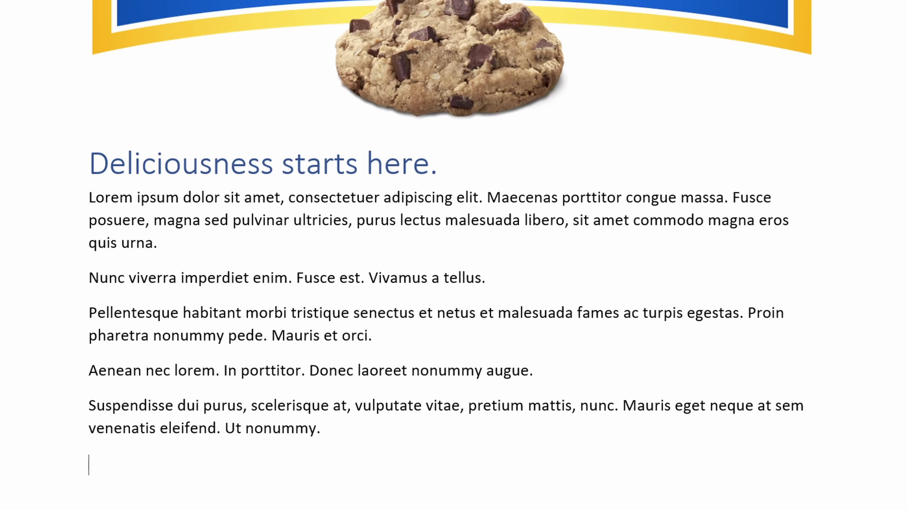
Step: Enter =rand() to generate the default sample text paragraphs
text(=rand())
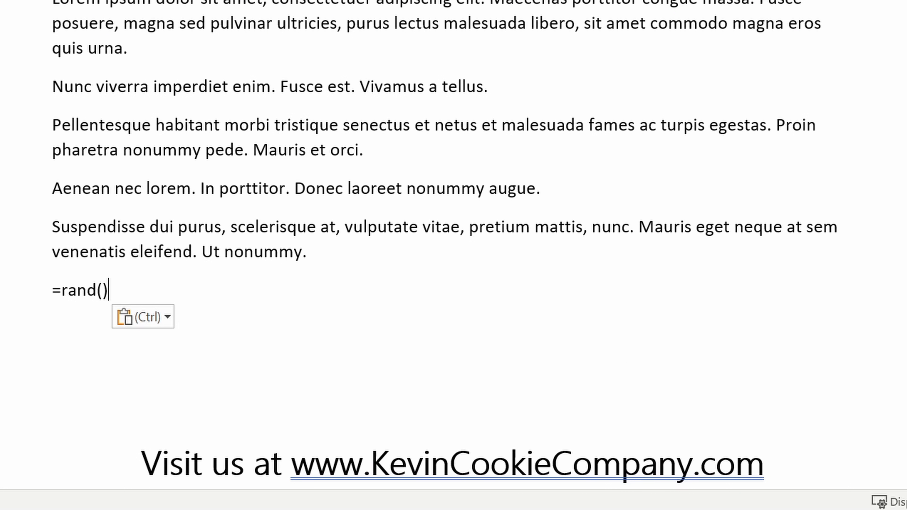
key(Return)
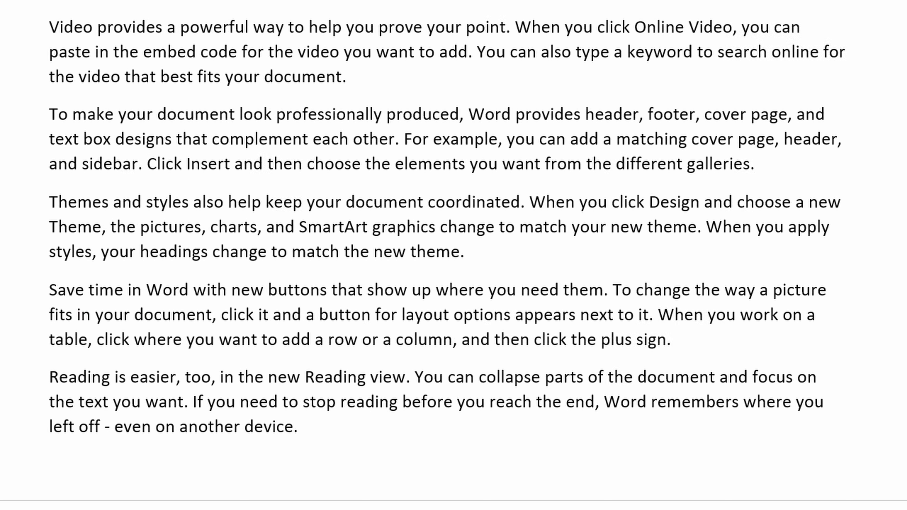
Step: Enter =rand(6,5) to add six paragraphs of five sentences each
text(=rand())
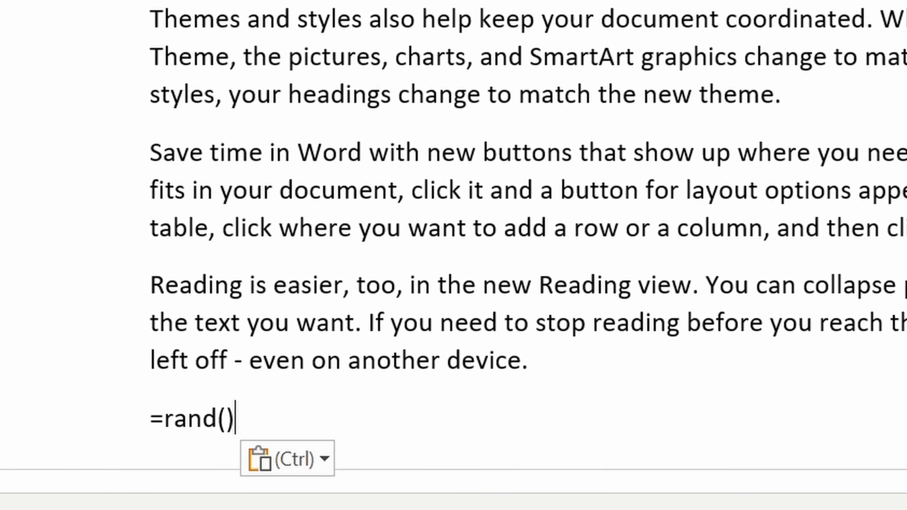
key(BackSpace)
text(6)
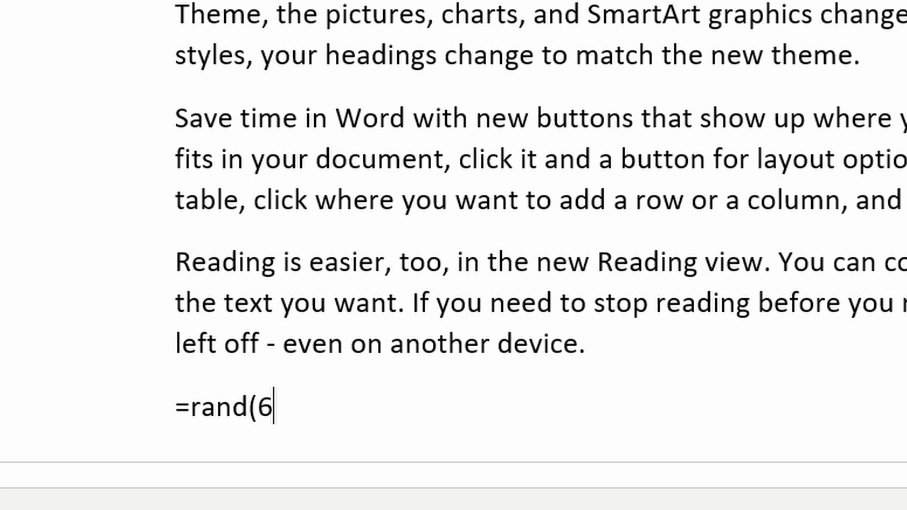
text(,5)
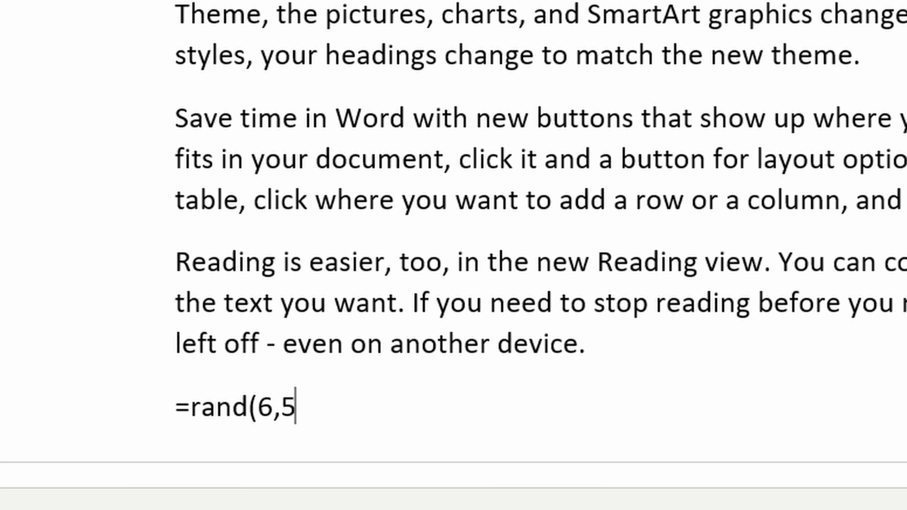
text())
key(Return)
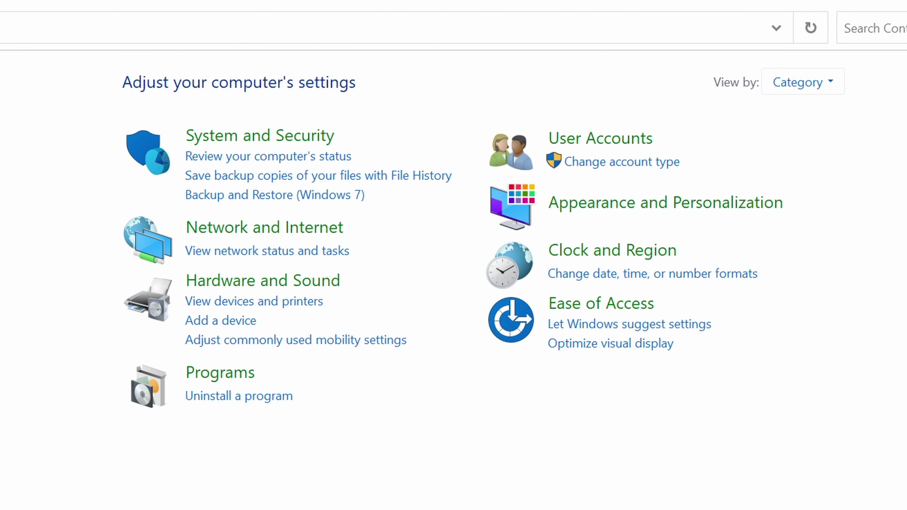
Step: Select an empty spot on the desktop
click(232, 188)
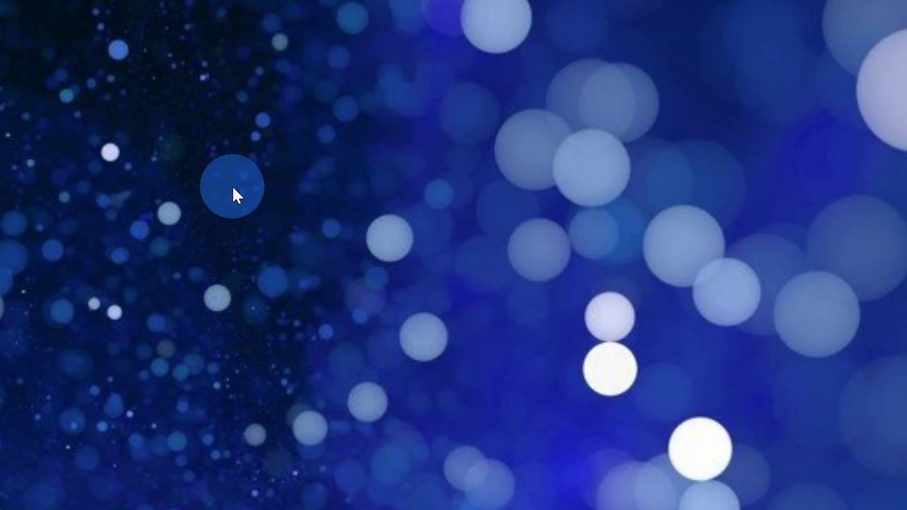
Step: Create a desktop folder named GodMode.{ED7BA470-8E54-465E-825C-99712043E01C}
right_click(233, 189)
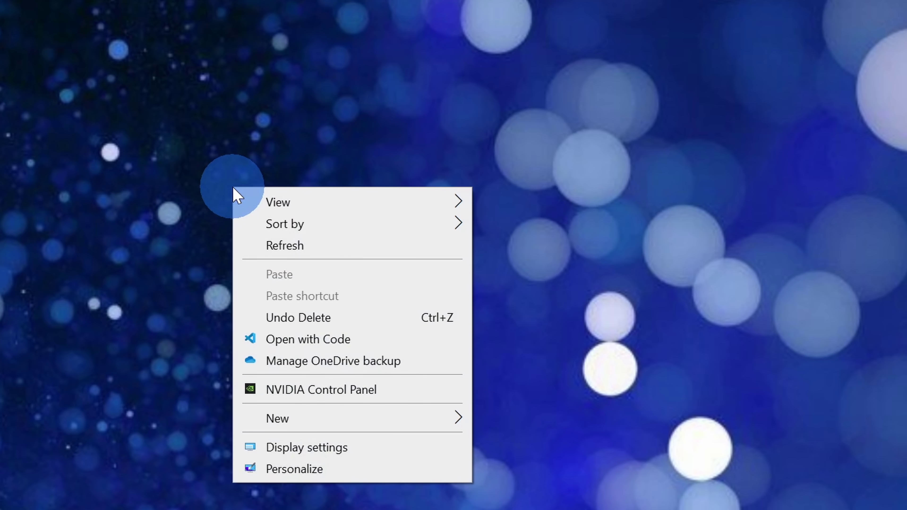
mouse_move(285, 420)
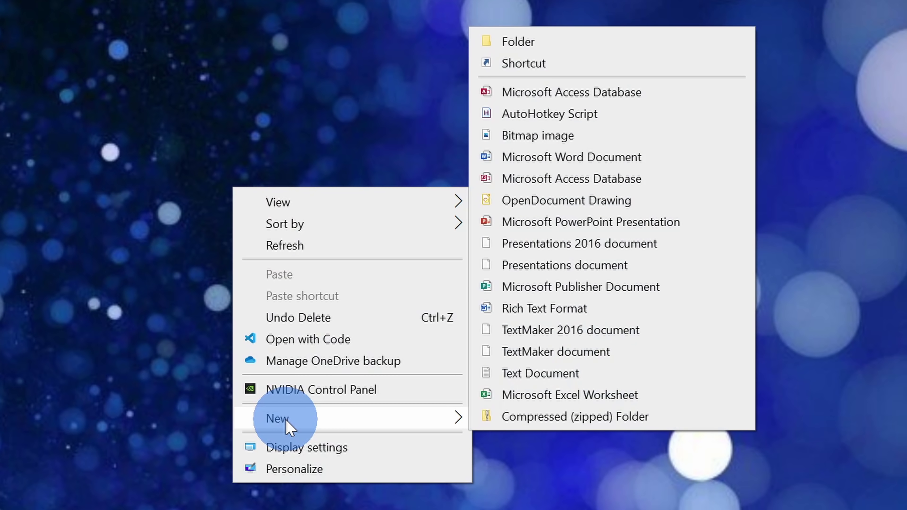
click(577, 39)
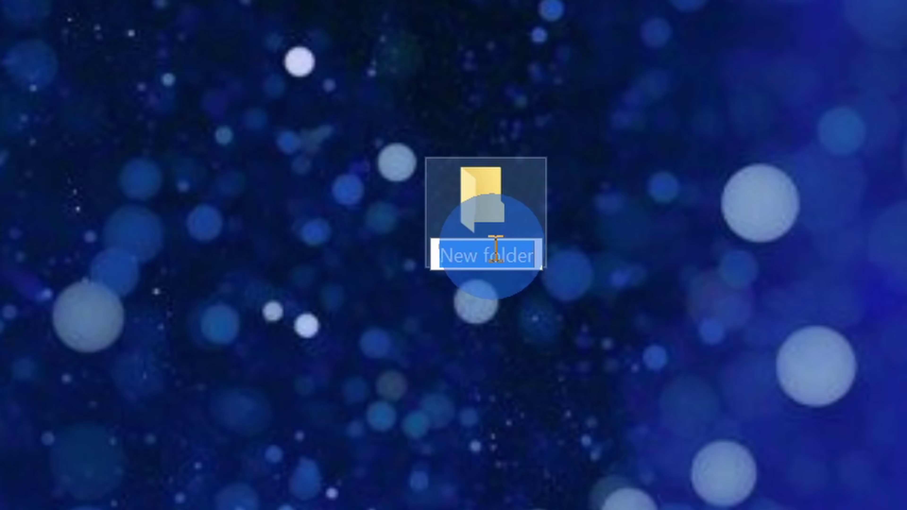
key(ctrl+v)
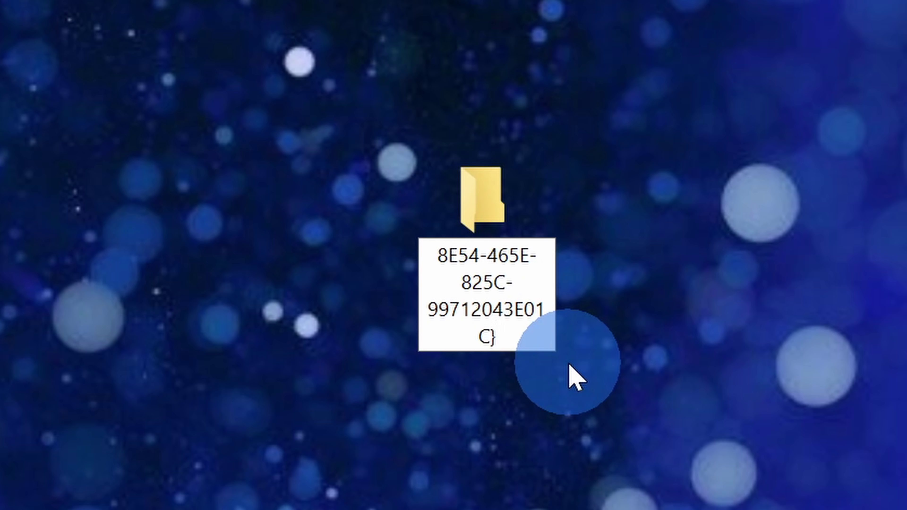
key(Return)
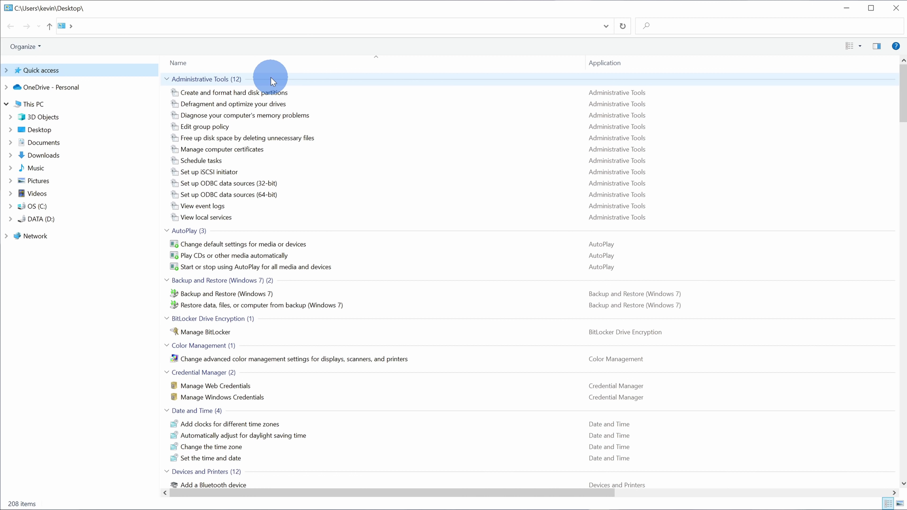
Step: Scroll down through the God Mode list of settings tasks
scroll(271, 136, down, 6)
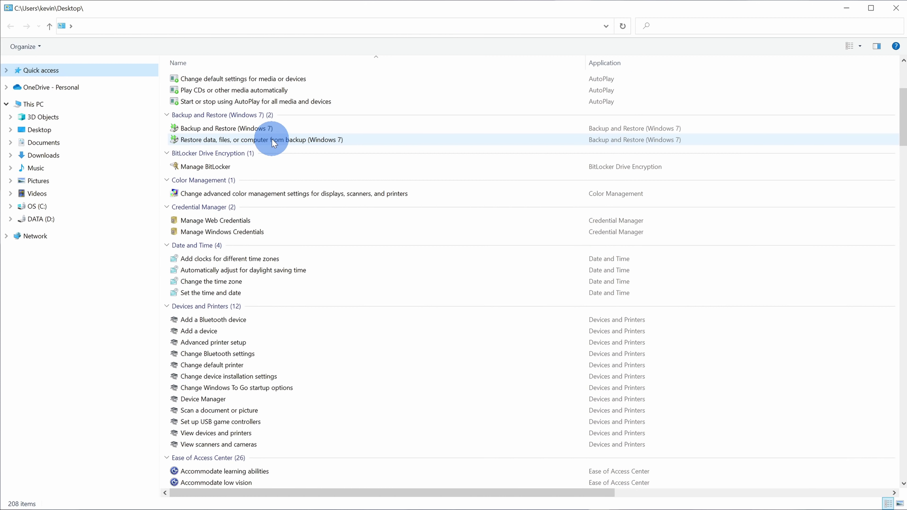
scroll(278, 184, down, 3)
scroll(284, 268, down, 7)
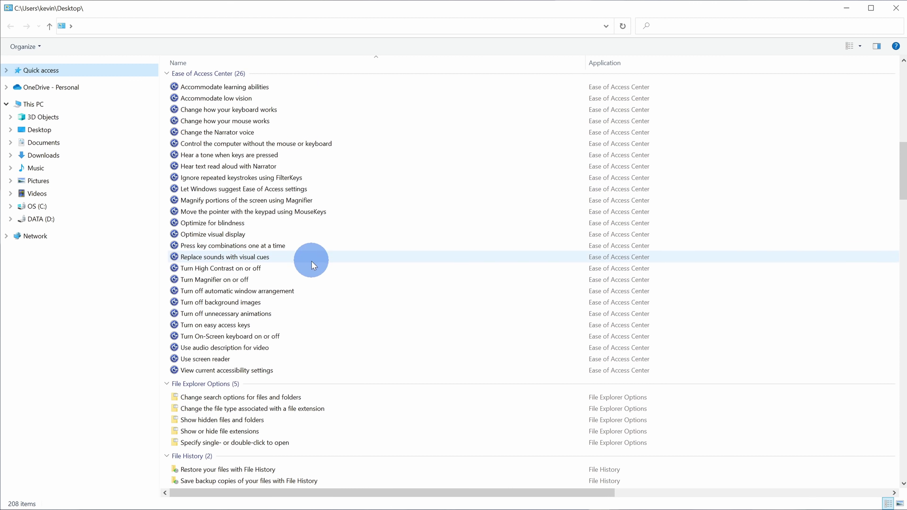
scroll(341, 359, down, 20)
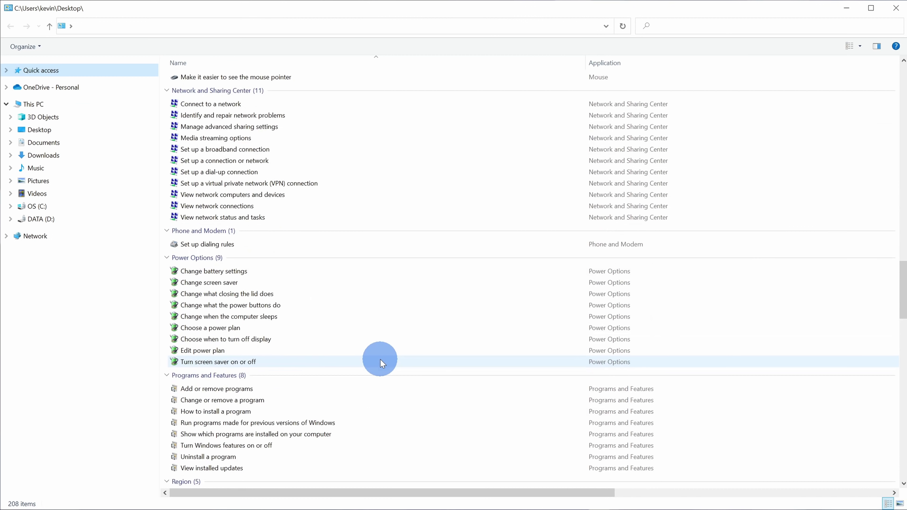
scroll(381, 363, down, 20)
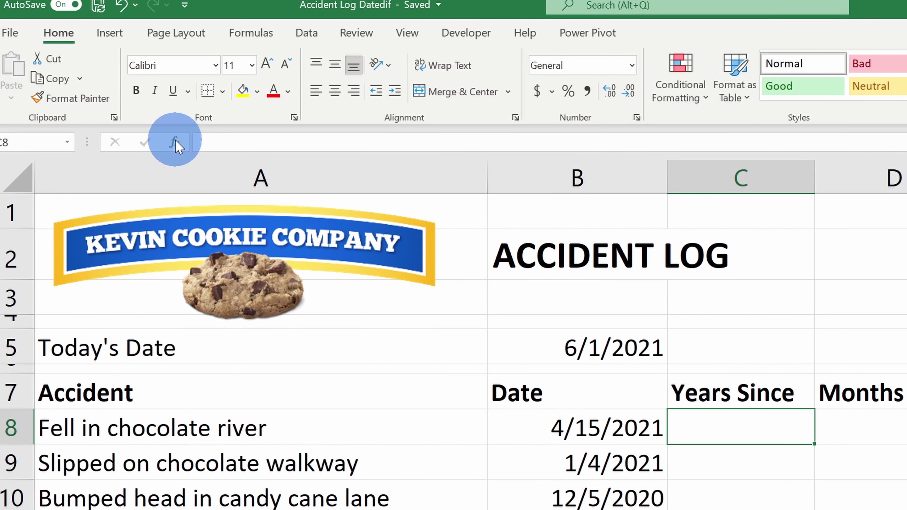
Step: Search the function library for 'date difference', then close the search without inserting
click(121, 97)
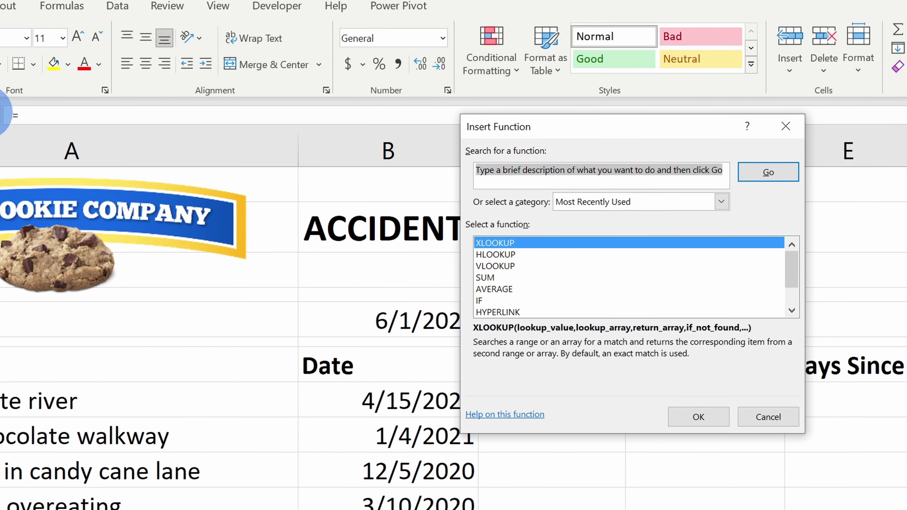
text(date differen)
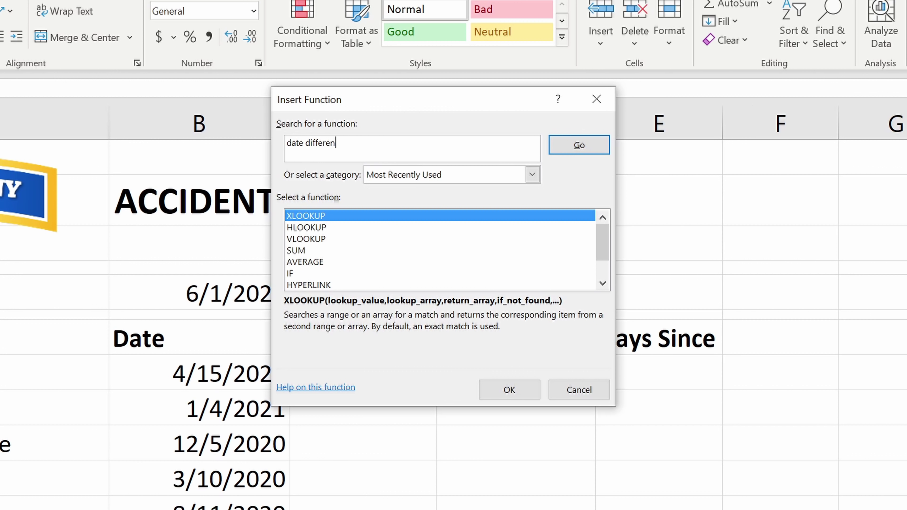
text(ce)
key(Return)
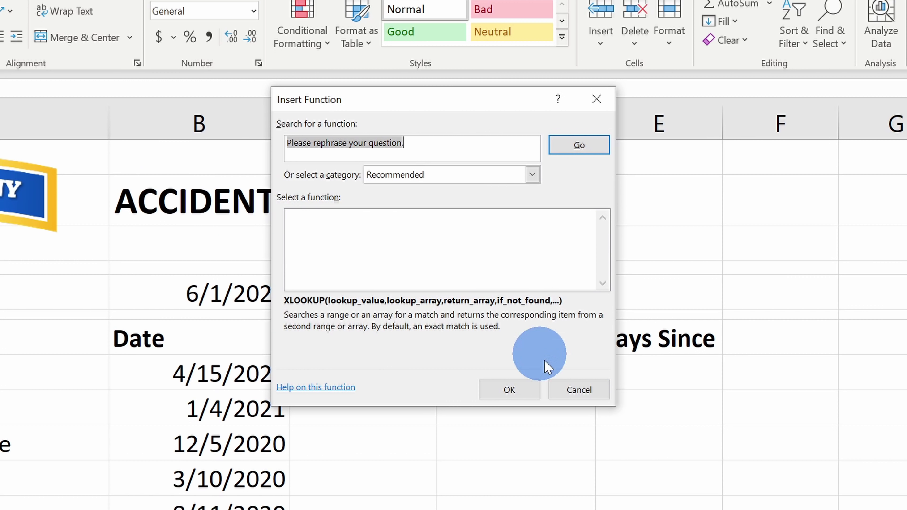
click(585, 391)
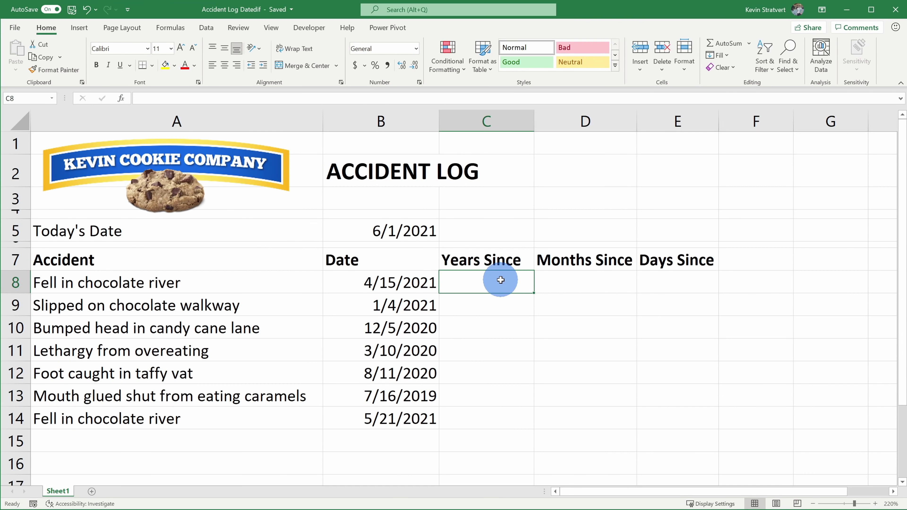
Step: Enter =DATEDIF(B8,$B$5,"Y") in C8 for whole years since the accident
text(=datedif)
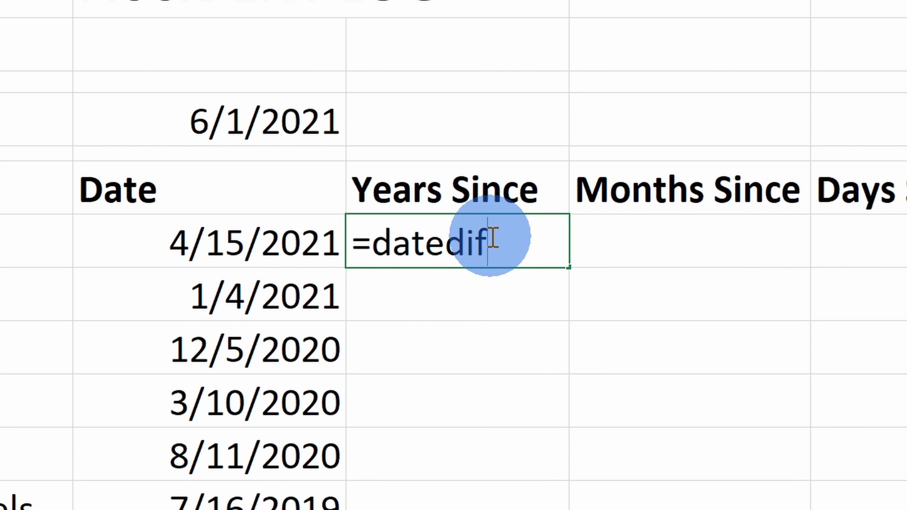
key(BackSpace)
key(BackSpace)
key(BackSpace)
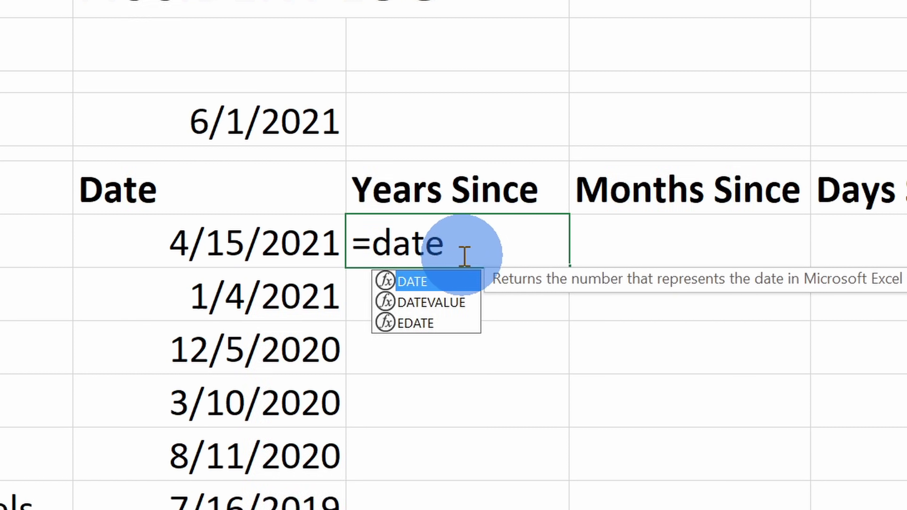
text(dif)
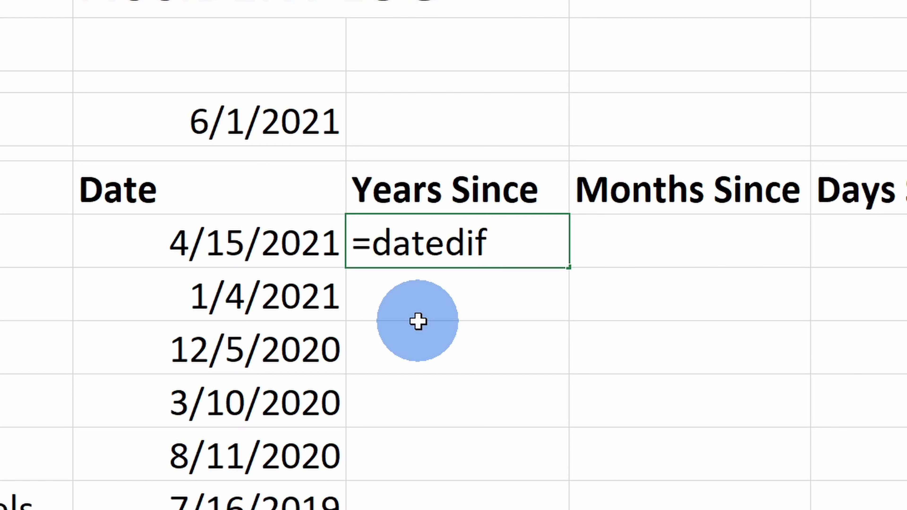
text(()
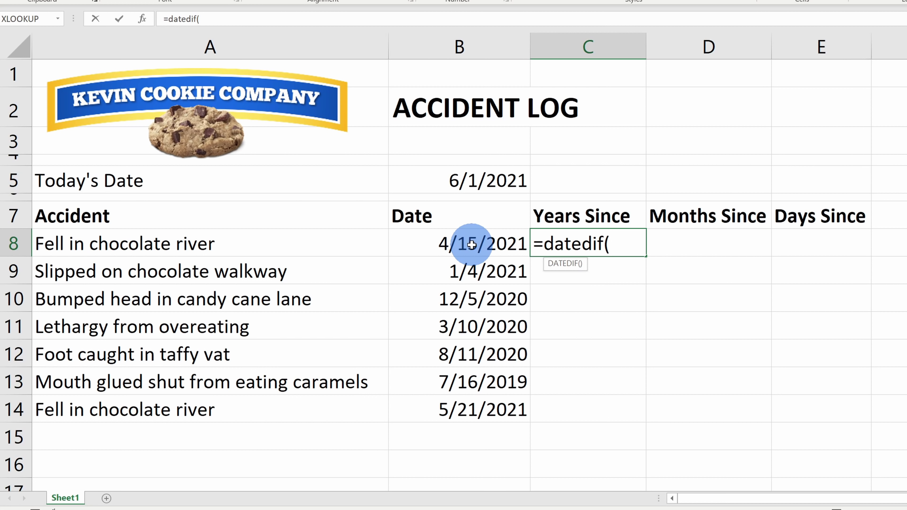
click(471, 245)
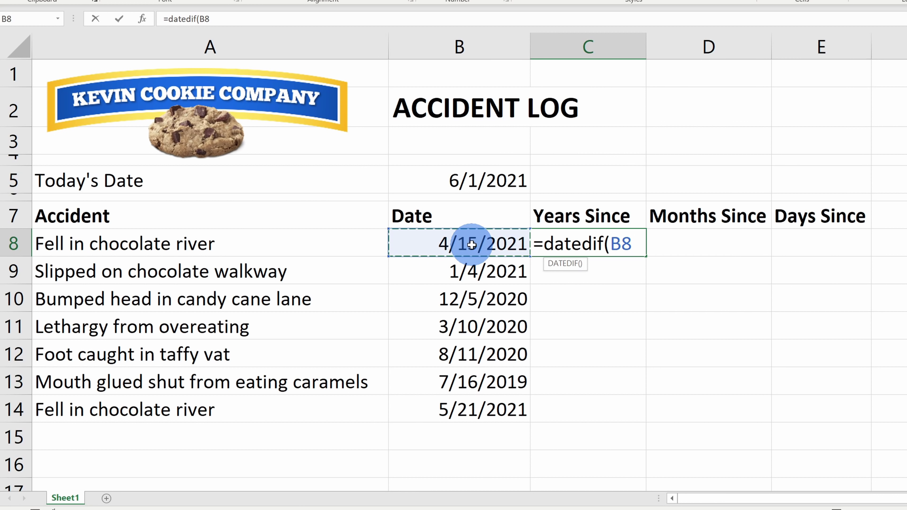
text(,)
click(482, 182)
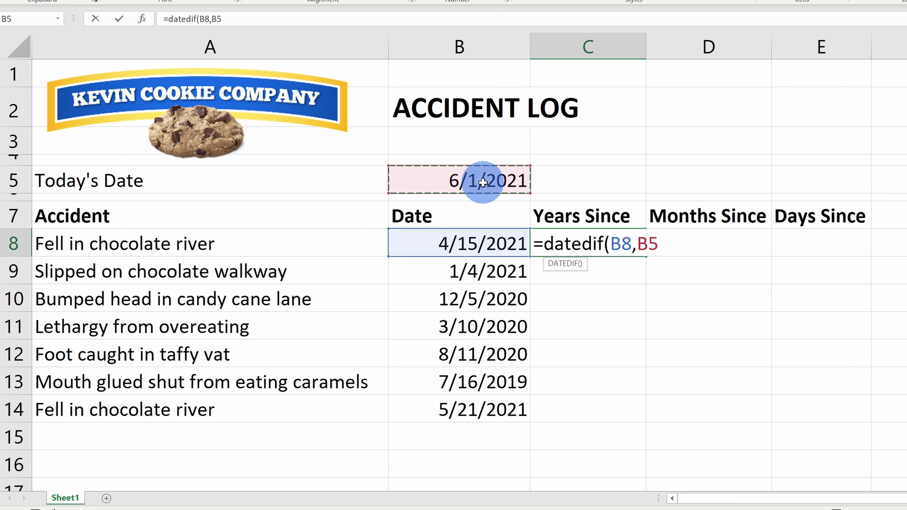
key(F4)
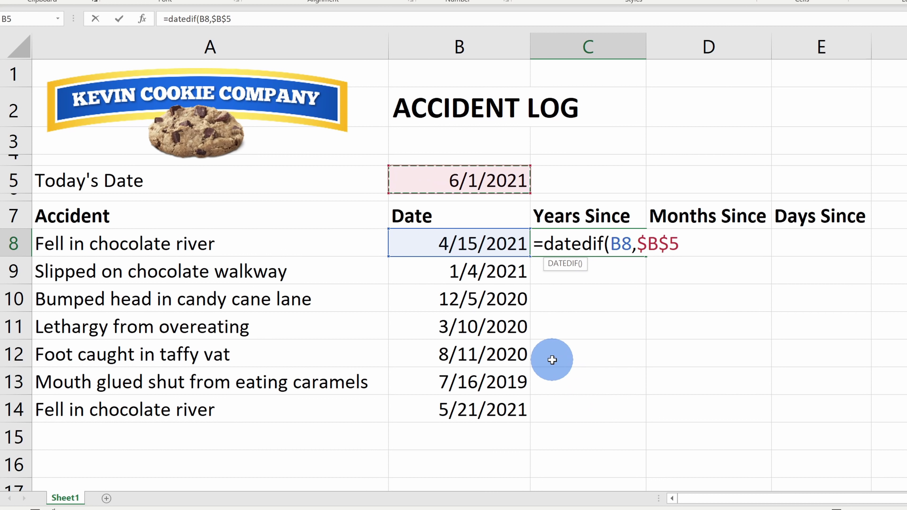
text(,"Y)
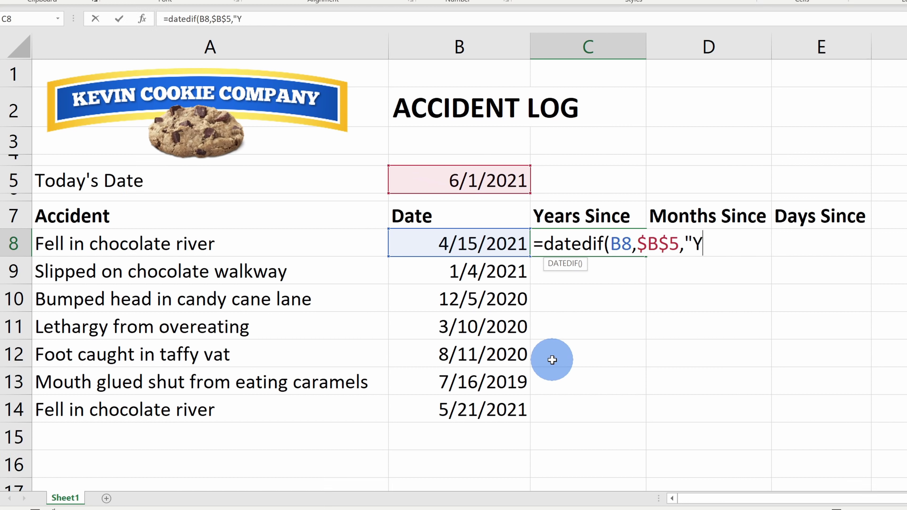
text("))
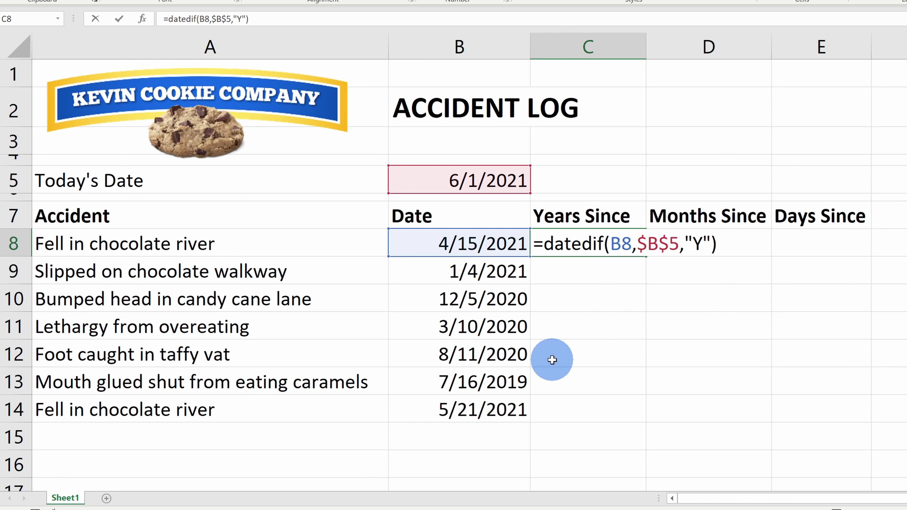
key(Return)
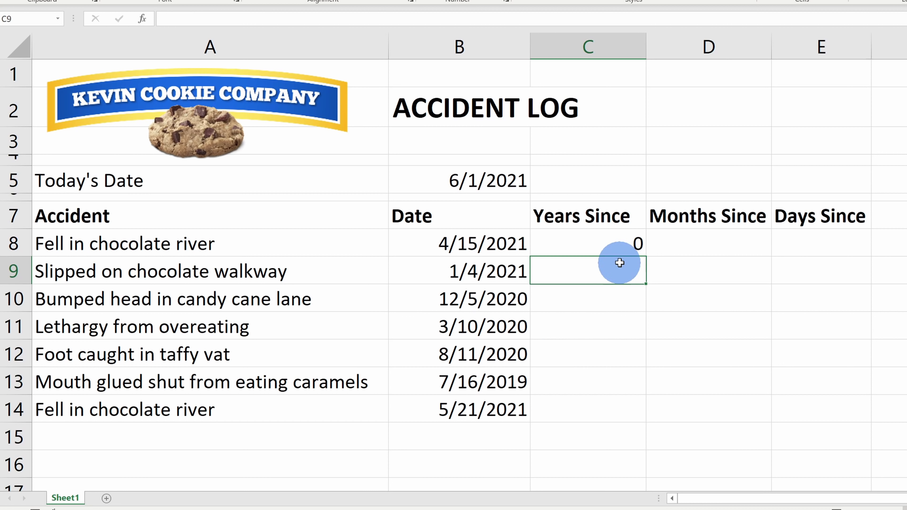
Step: Fill the C8 years formula down to C14, then select D8's months formula
click(625, 246)
drag(645, 258, 625, 433)
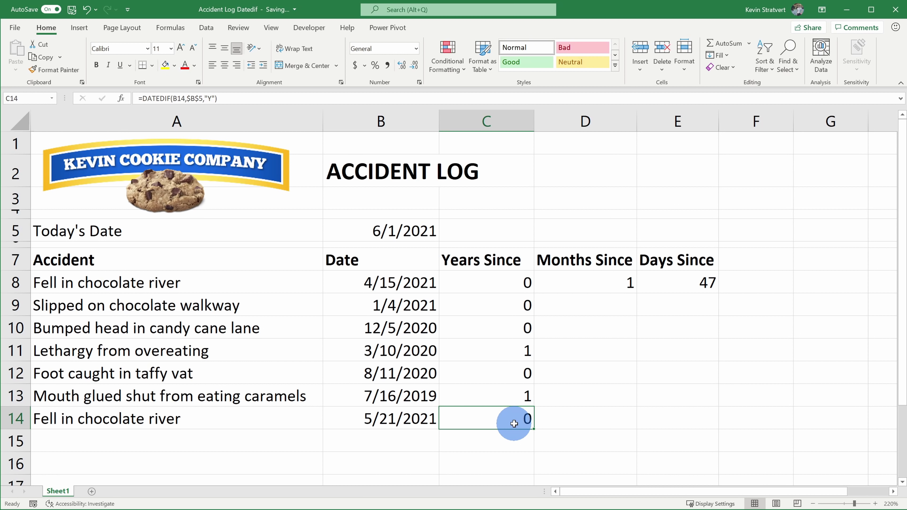
click(586, 282)
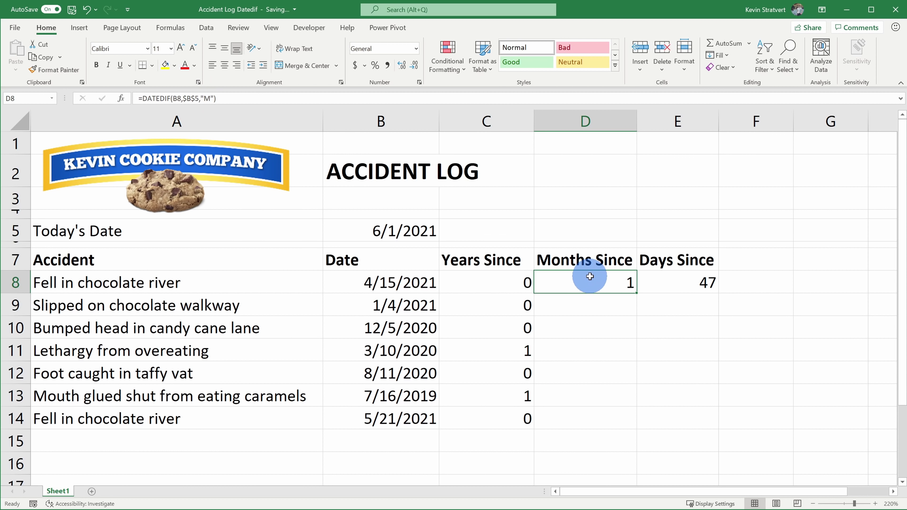
Step: Fill E8's days-since formula down to E14 and check the E14 result
click(670, 279)
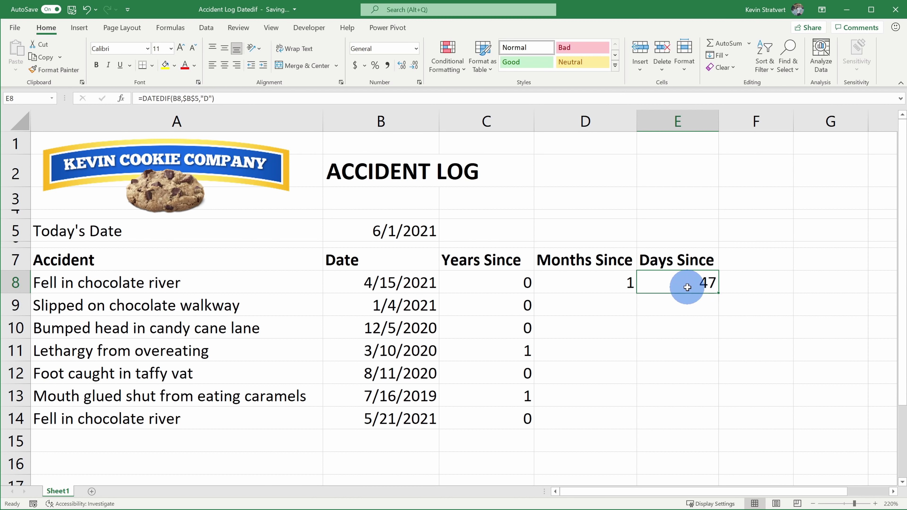
double_click(713, 289)
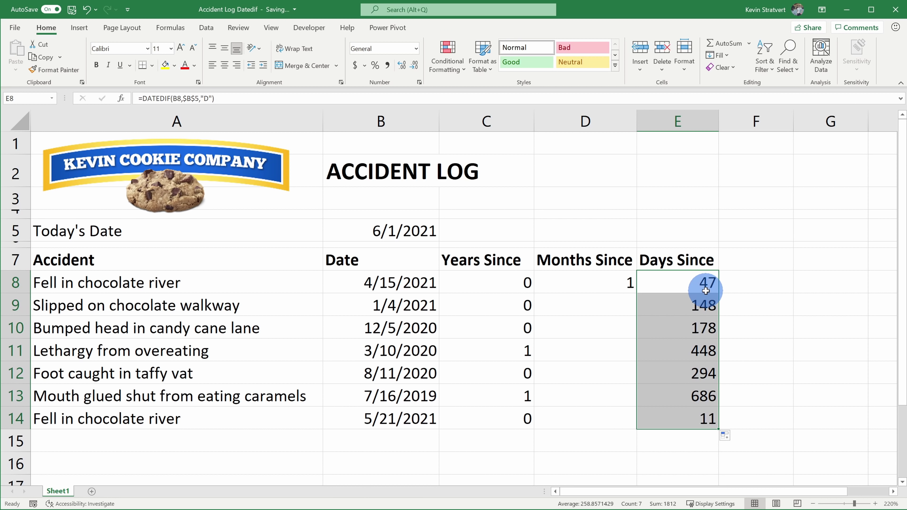
click(693, 420)
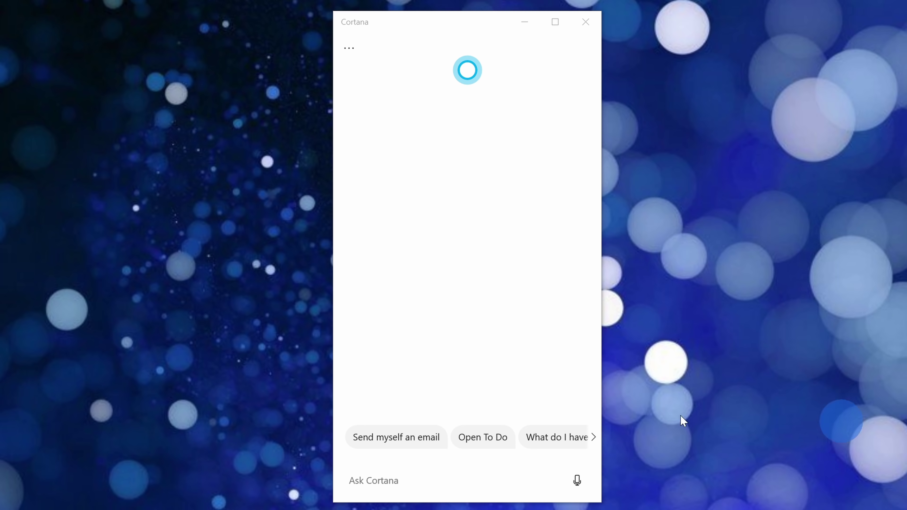
Step: Ask Cortana to 'flip a coin' and get the reply 'It's coming up tails.'
click(377, 471)
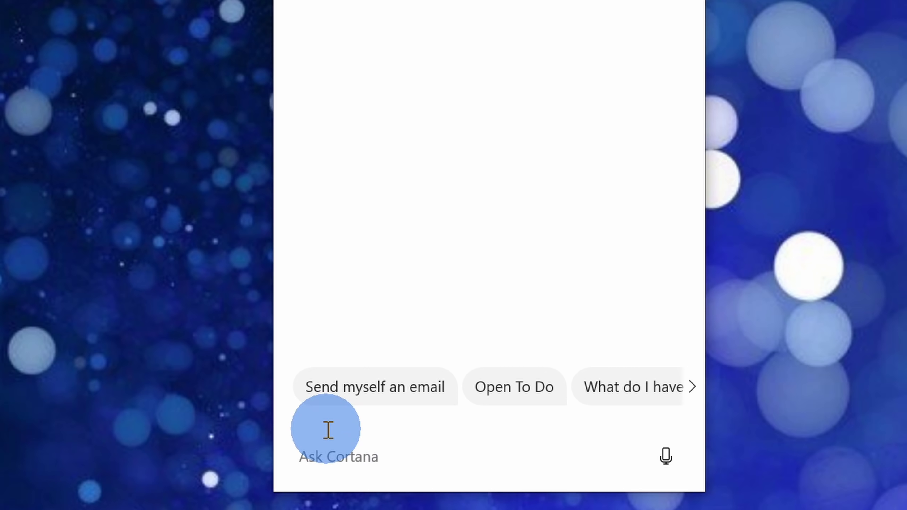
text(flip a coin)
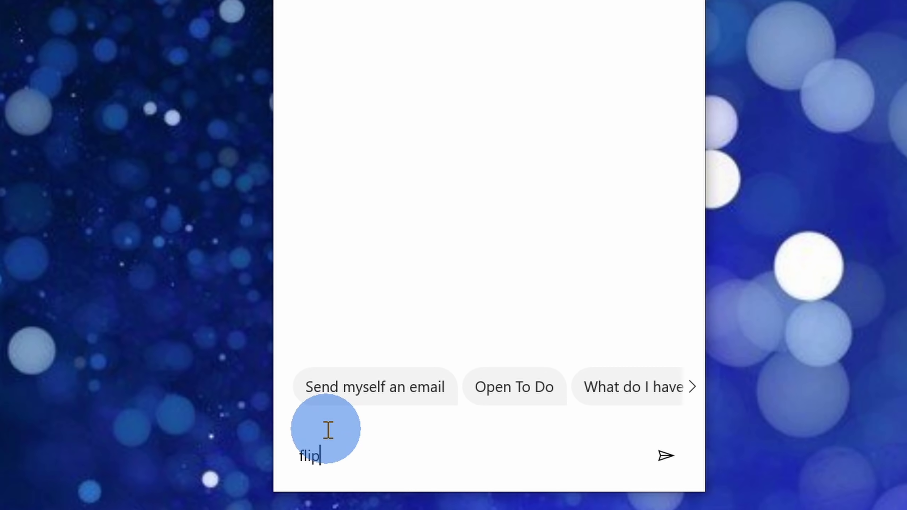
key(Return)
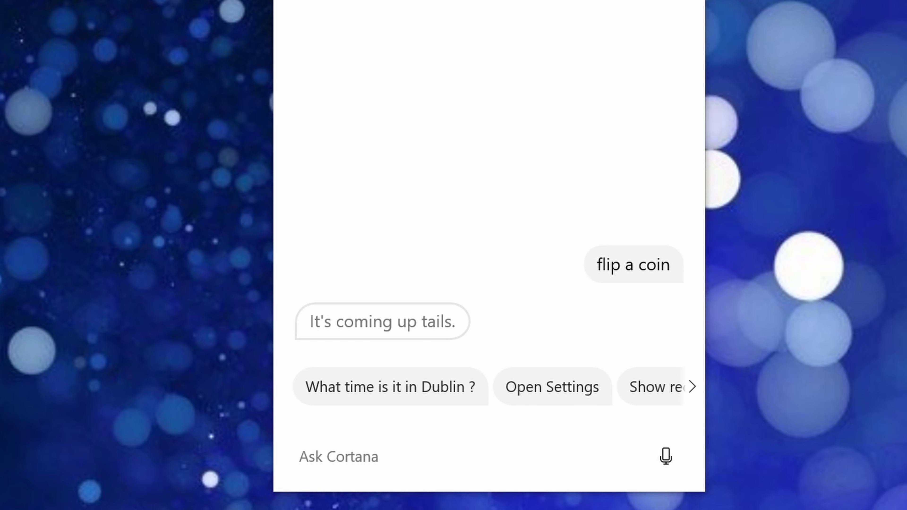
click(440, 457)
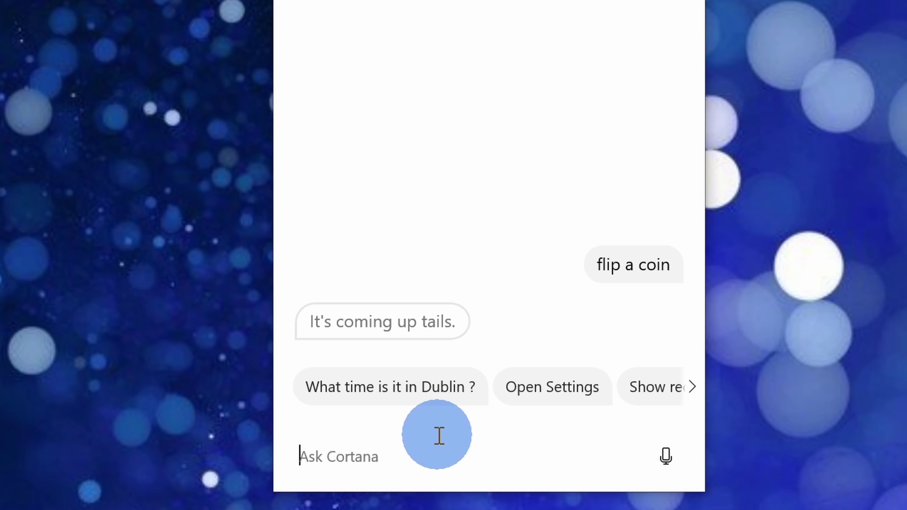
Step: Ask Cortana to 'Roll a dice' and get the answer 'Two.'
text(Roll a dice)
key(Return)
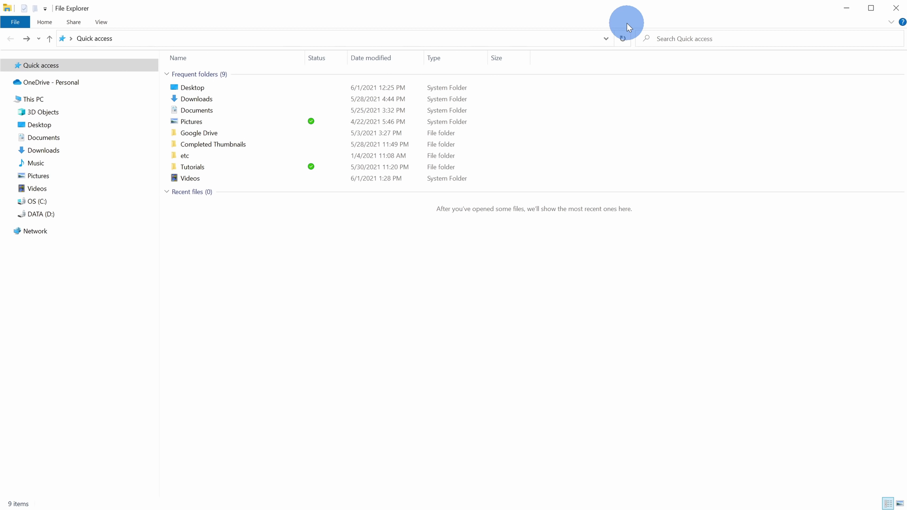
Step: Go to C:\Windows\System32\drivers\etc and open the services file with Notepad
click(177, 38)
key(ctrl+v)
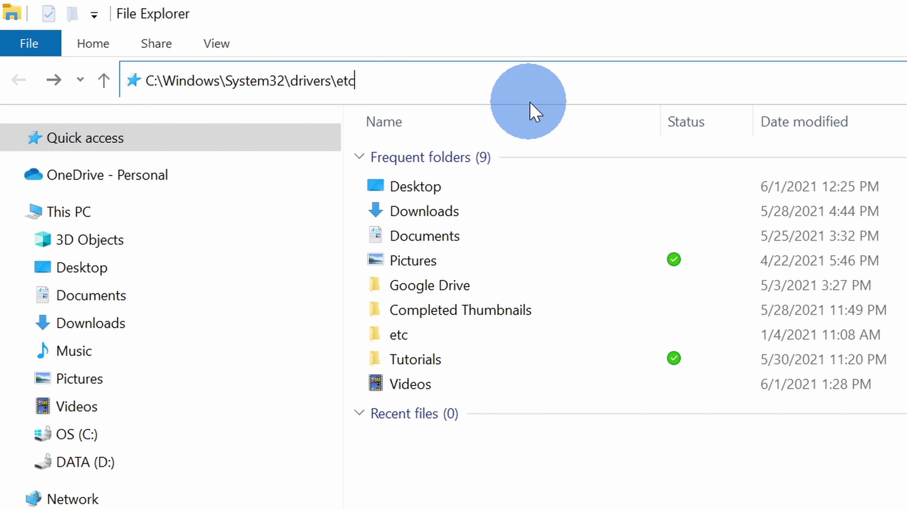
key(Return)
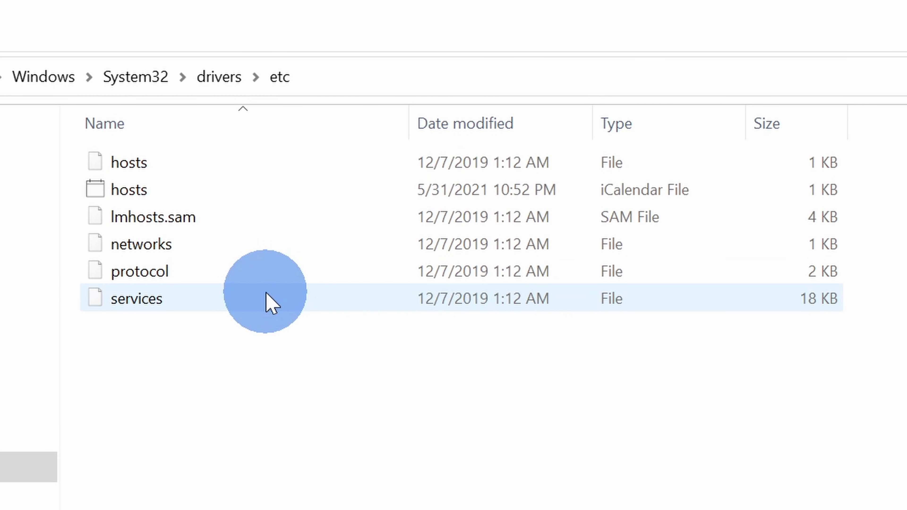
click(271, 302)
double_click(271, 303)
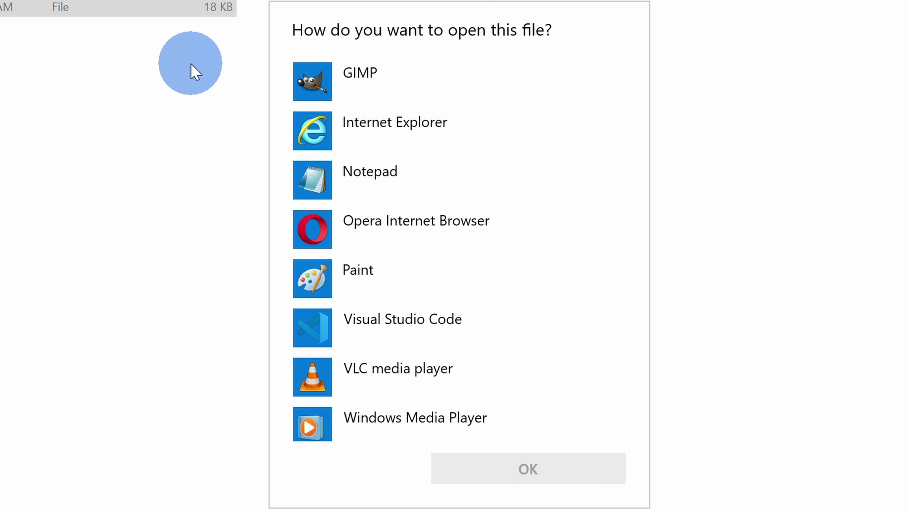
double_click(480, 198)
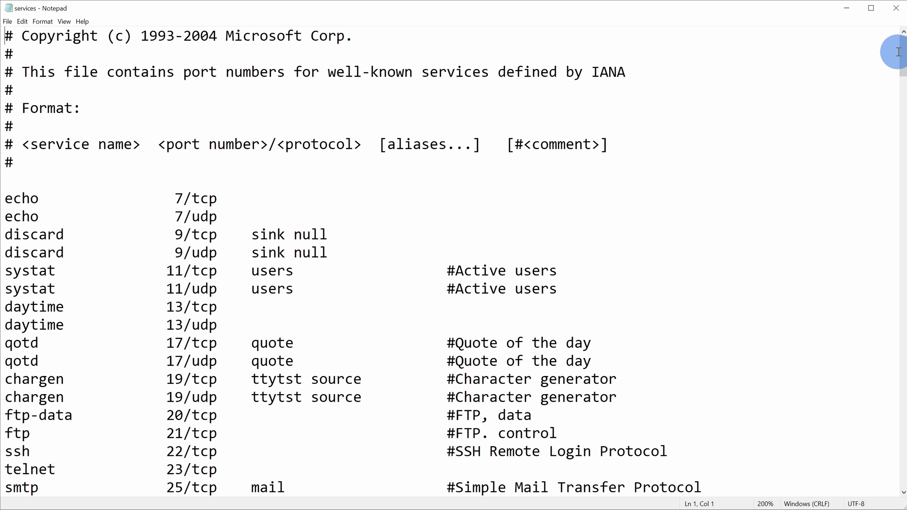
Step: Scroll to the doom entries and select both the 666/tcp and 666/udp lines
drag(903, 49, 904, 234)
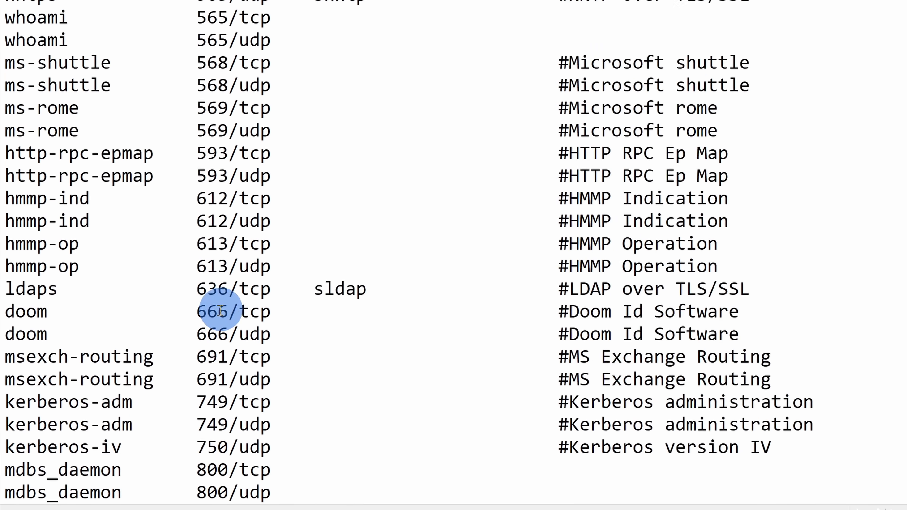
click(157, 343)
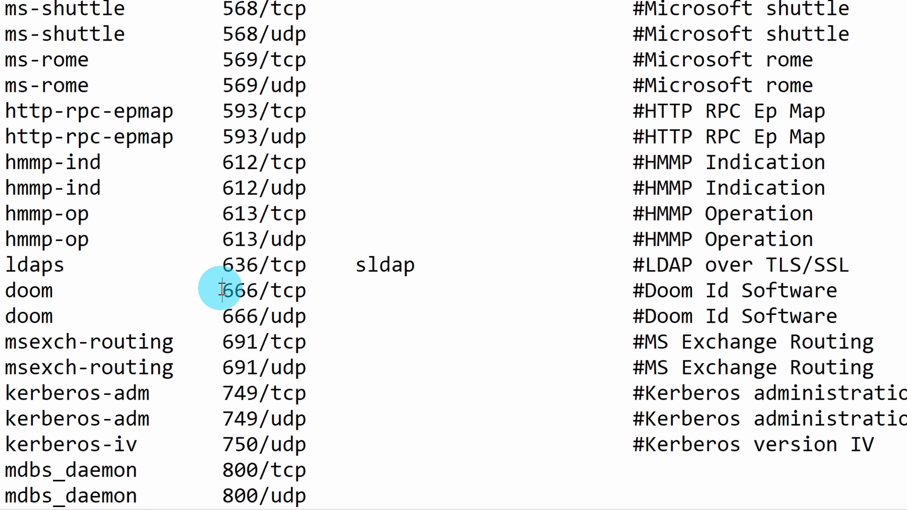
drag(221, 290, 303, 291)
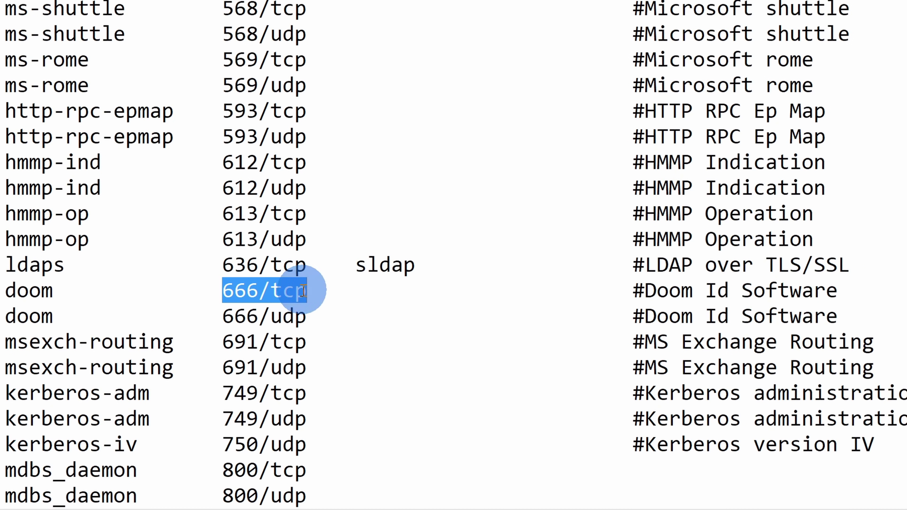
drag(6, 290, 893, 324)
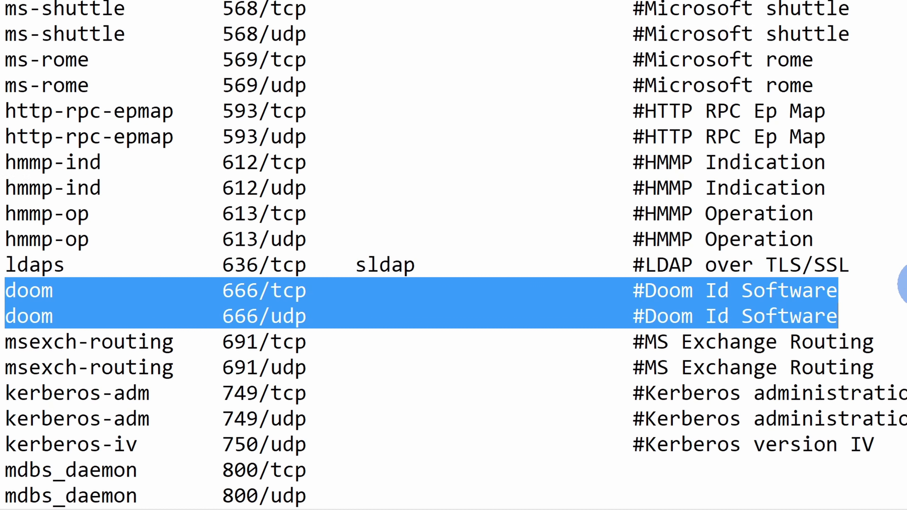
scroll(897, 286, down, 2)
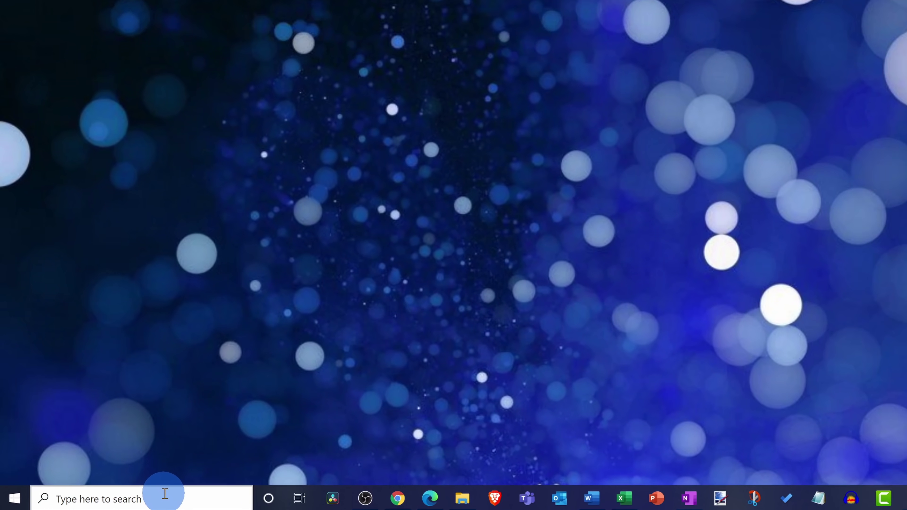
Step: Search the taskbar for 'closed captions' and open the Closed captions settings page
click(164, 494)
text(closed captions)
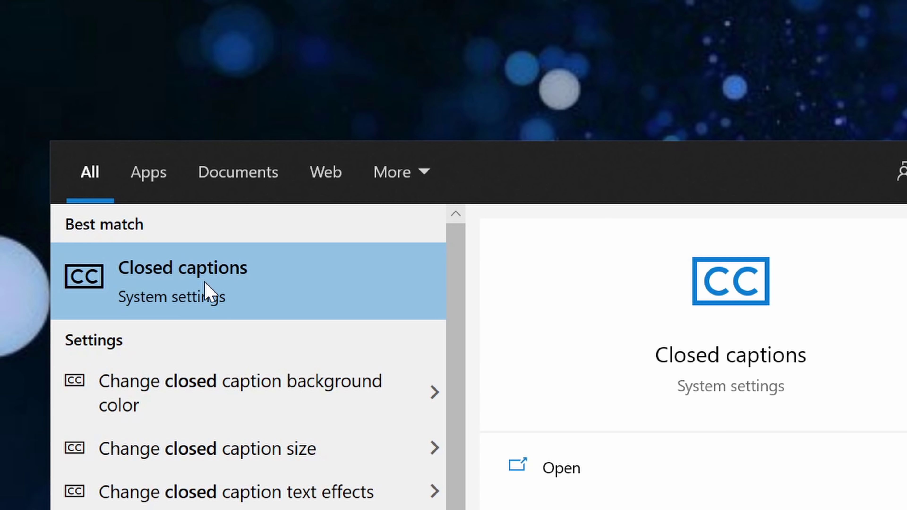
click(206, 288)
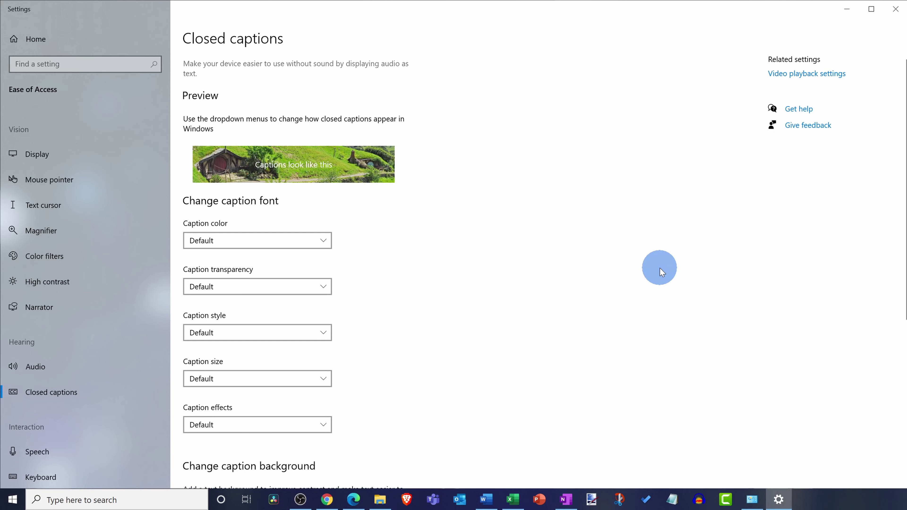